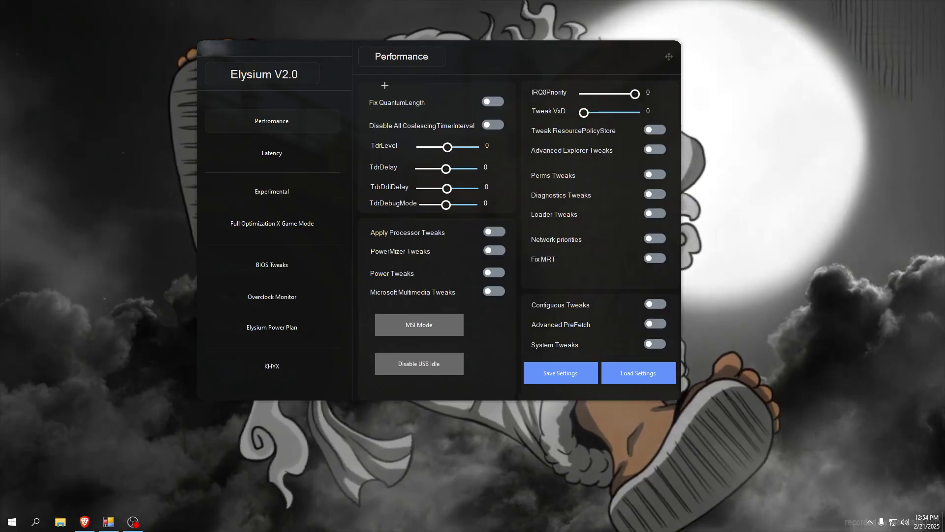
# Step: Turn on Disable All CoalescingTimerInterval and set TdrLevel back to 0
pyautogui.moveTo(384, 85); pyautogui.dragTo(376, 92)
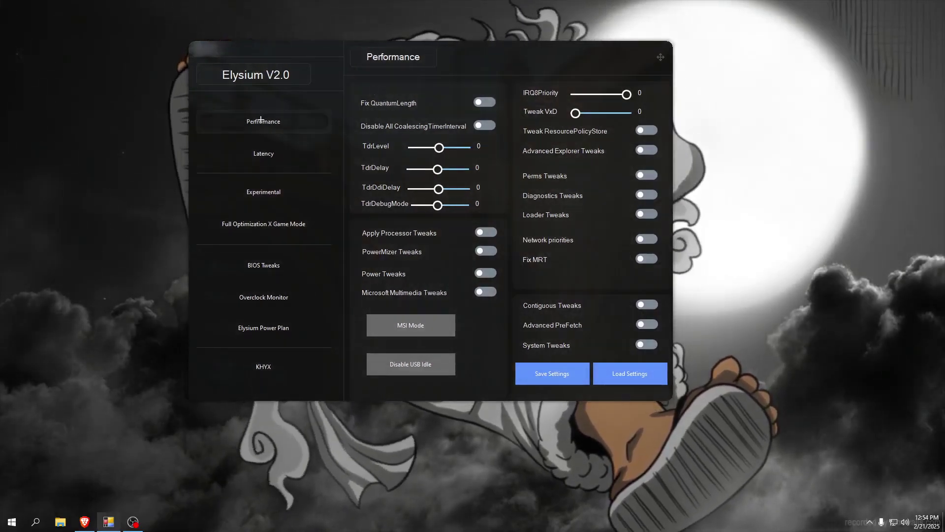
pyautogui.click(419, 118)
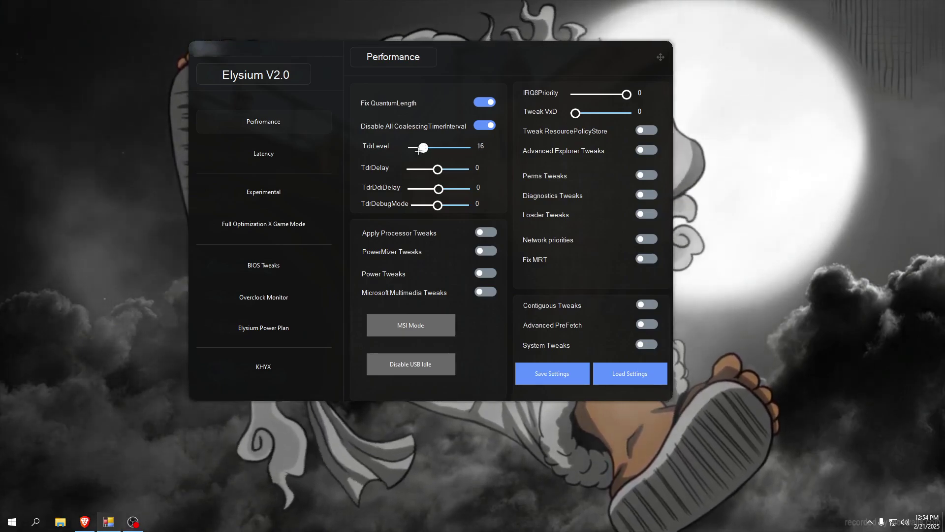
pyautogui.moveTo(418, 151); pyautogui.dragTo(411, 205)
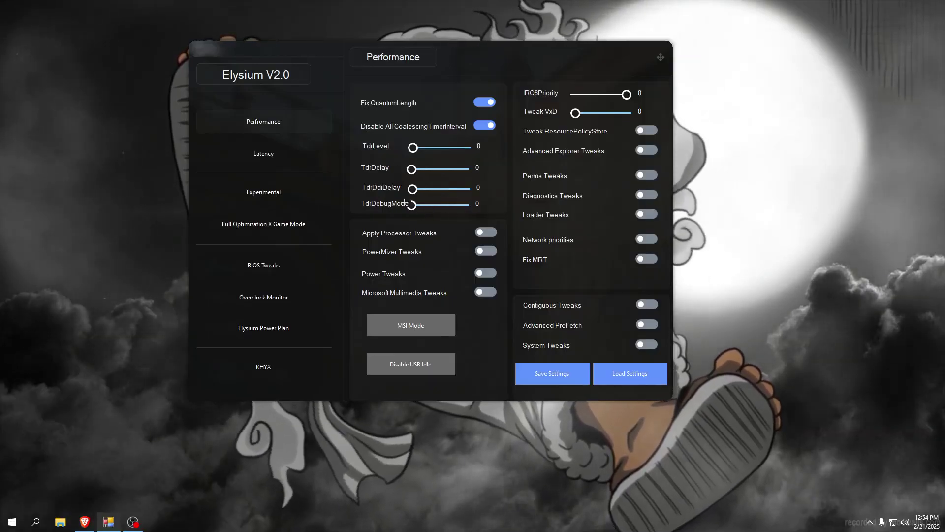
# Step: Enable Processor, PowerMizer, Power and Multimedia tweaks, apply MSI Mode and disable USB idle
pyautogui.click(486, 232)
pyautogui.click(486, 251)
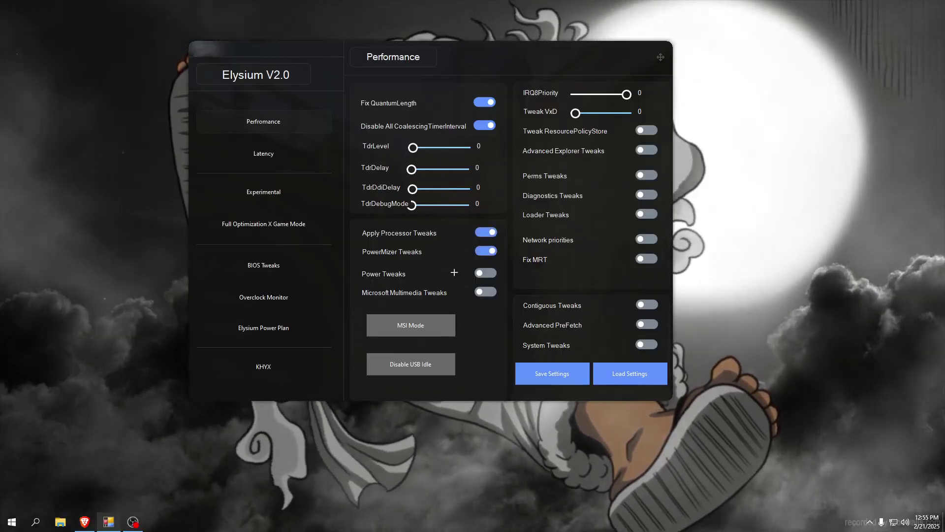
pyautogui.click(481, 274)
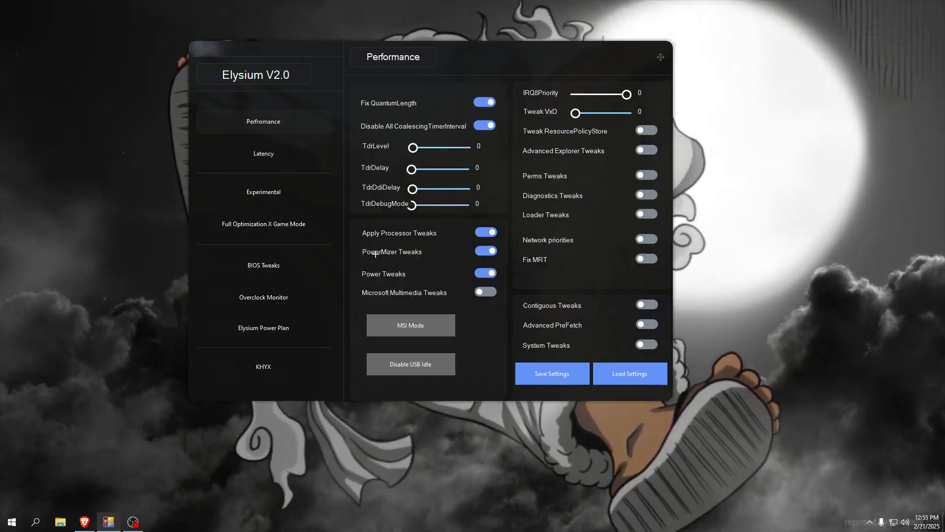
pyautogui.click(486, 291)
pyautogui.click(405, 326)
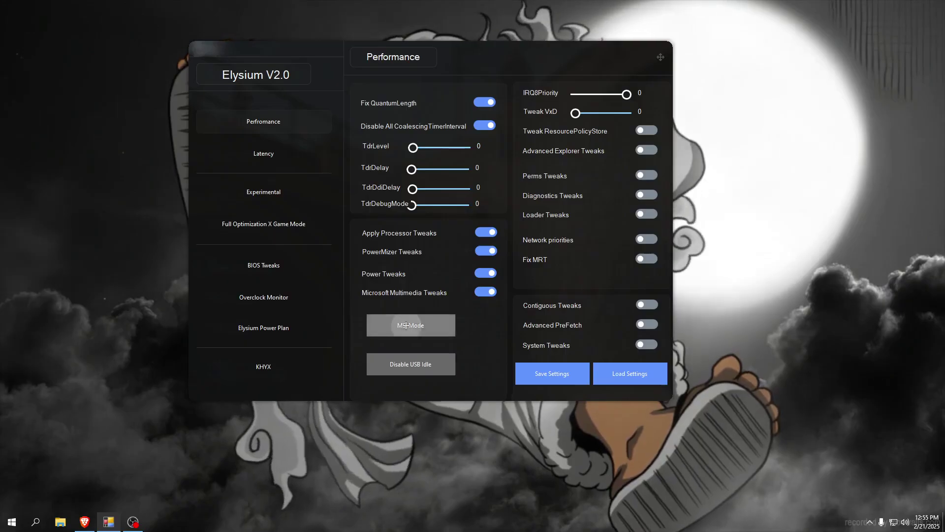
pyautogui.click(411, 364)
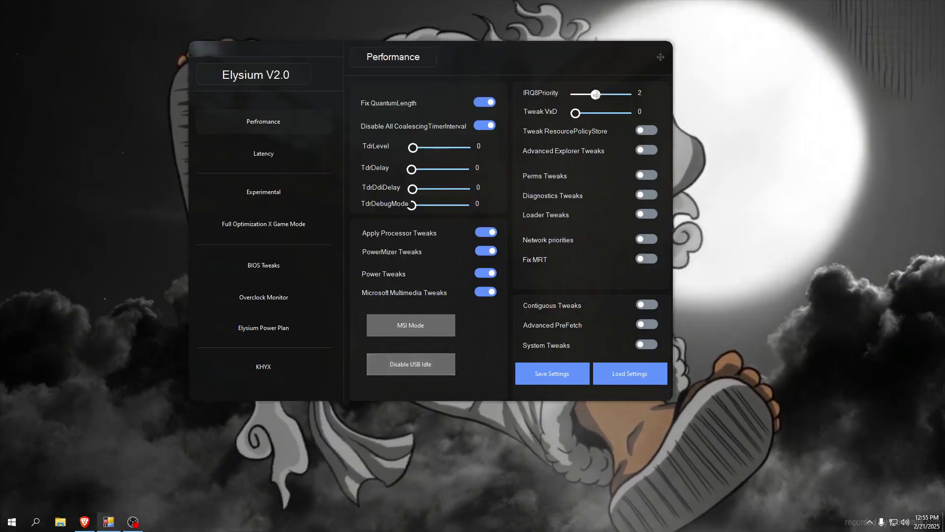
# Step: Set IRQ8Priority to 1 and turn on ResourcePolicyStore, Advanced Explorer and Perms tweaks
pyautogui.moveTo(595, 94); pyautogui.dragTo(635, 112)
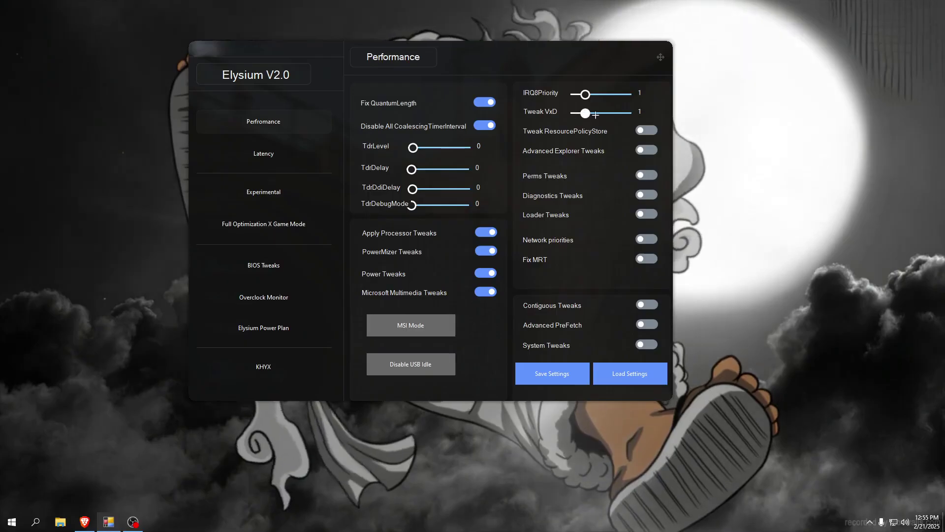
pyautogui.click(564, 131)
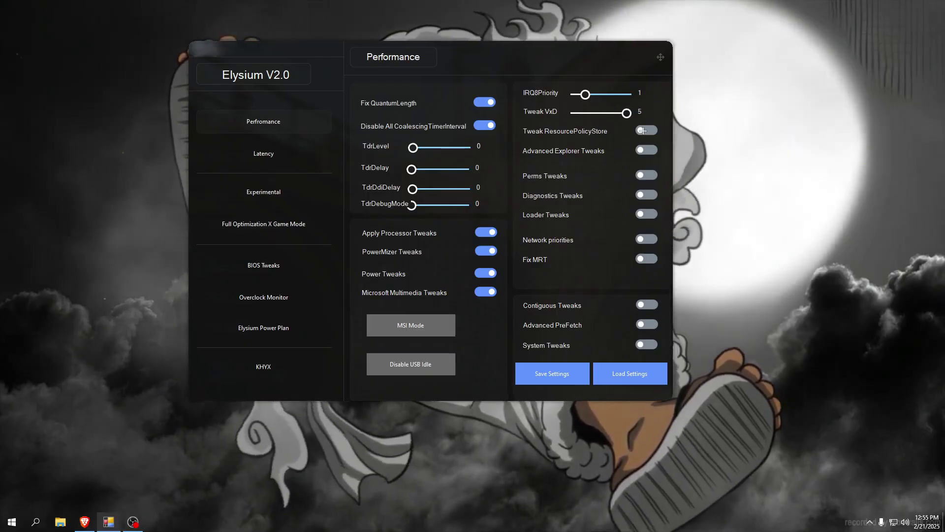
pyautogui.click(639, 149)
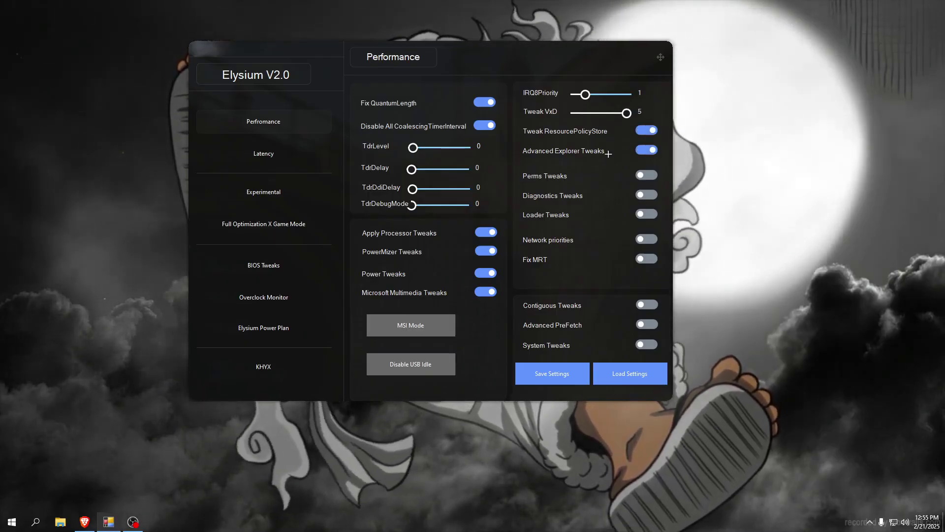
pyautogui.click(640, 175)
# Step: Turn on Diagnostics Tweaks, Network priorities, Fix MRT, Advanced PreFetch and System Tweaks
pyautogui.click(641, 195)
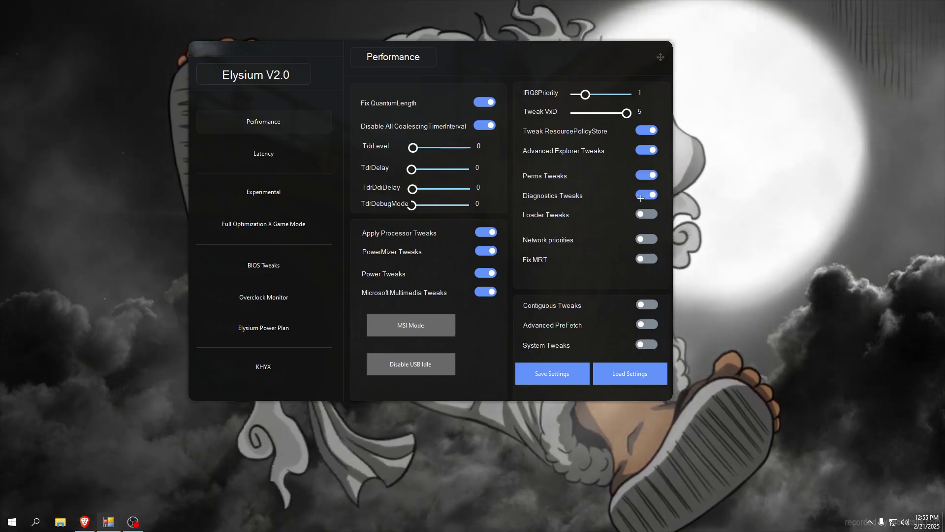
pyautogui.click(610, 240)
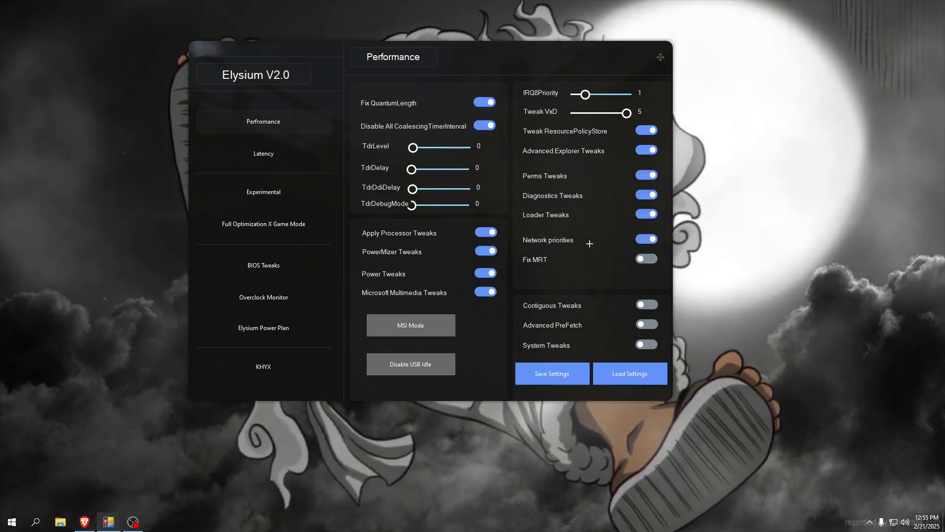
pyautogui.click(641, 259)
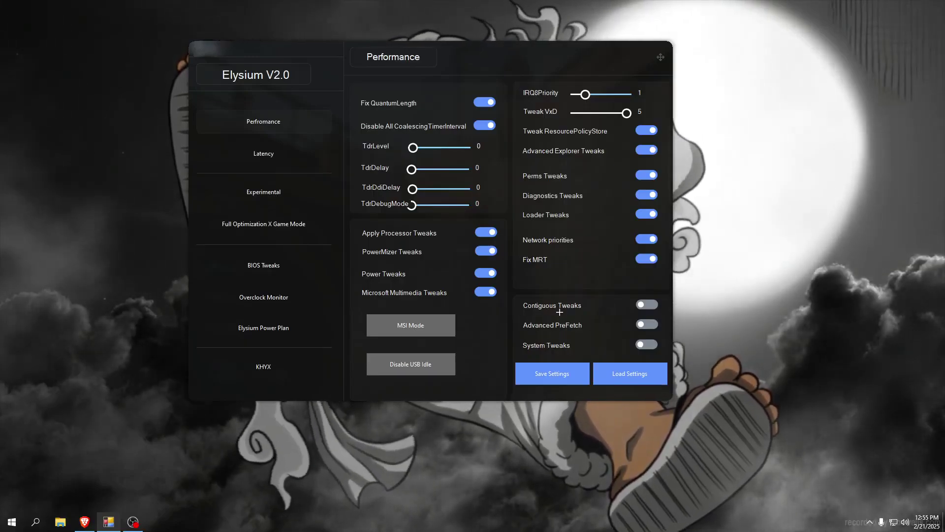
pyautogui.click(640, 324)
pyautogui.click(641, 344)
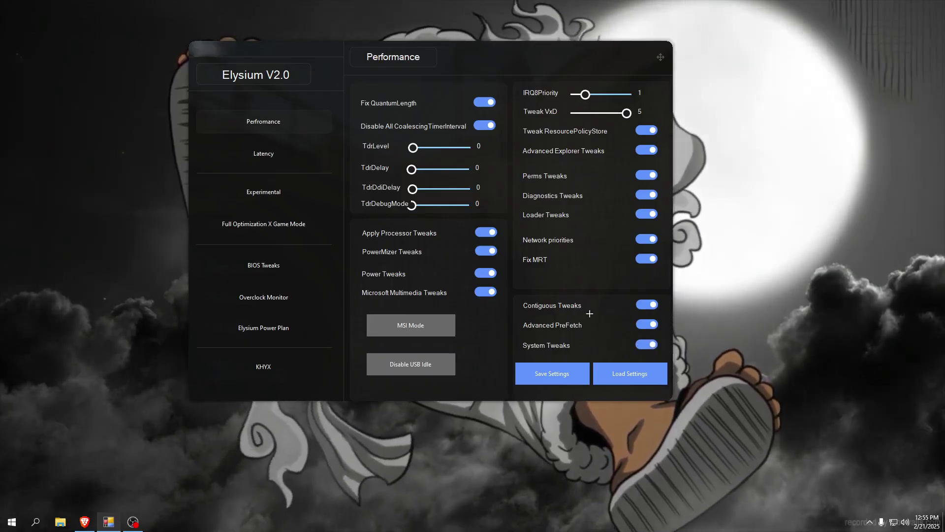
# Step: On the Latency page, set LMT to 2500, SystemInterval to 20 and DebugPollInterval to 1000
pyautogui.click(261, 151)
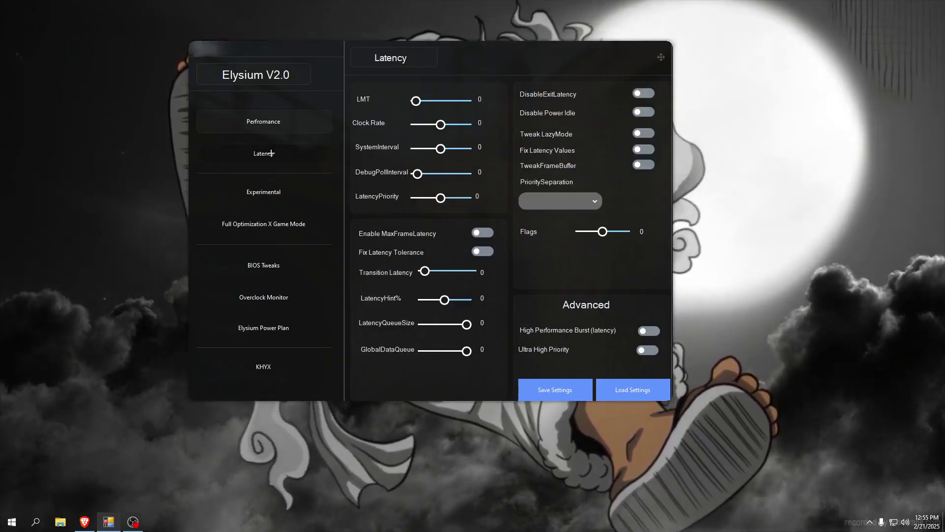
pyautogui.moveTo(416, 101); pyautogui.dragTo(467, 101)
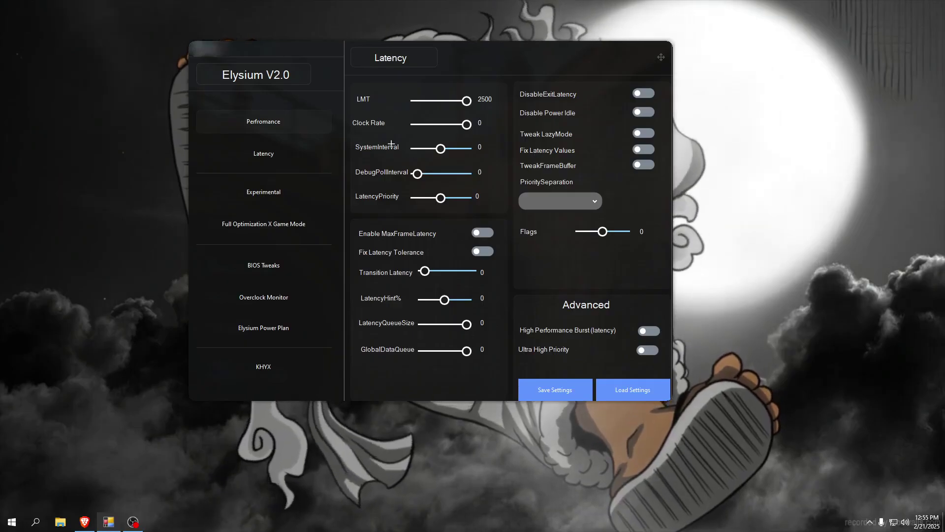
pyautogui.moveTo(441, 149); pyautogui.dragTo(478, 150)
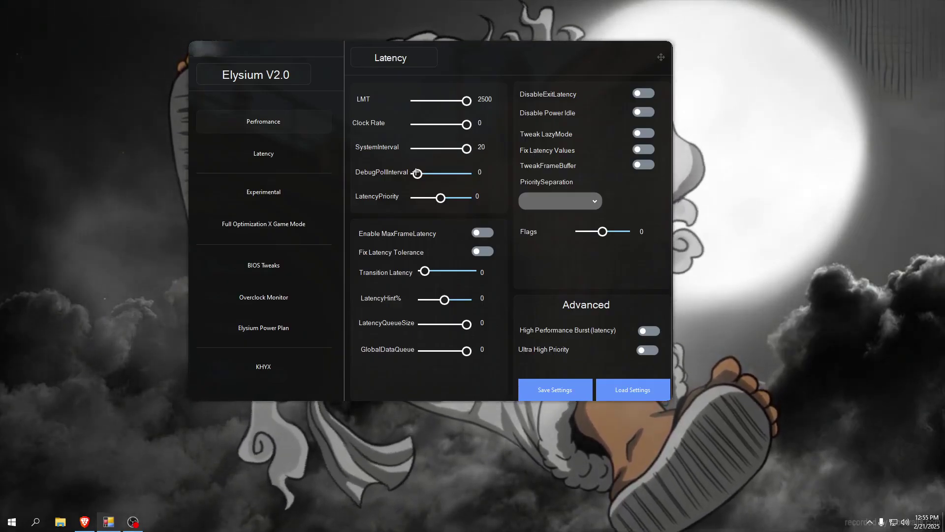
pyautogui.moveTo(417, 174); pyautogui.dragTo(431, 197)
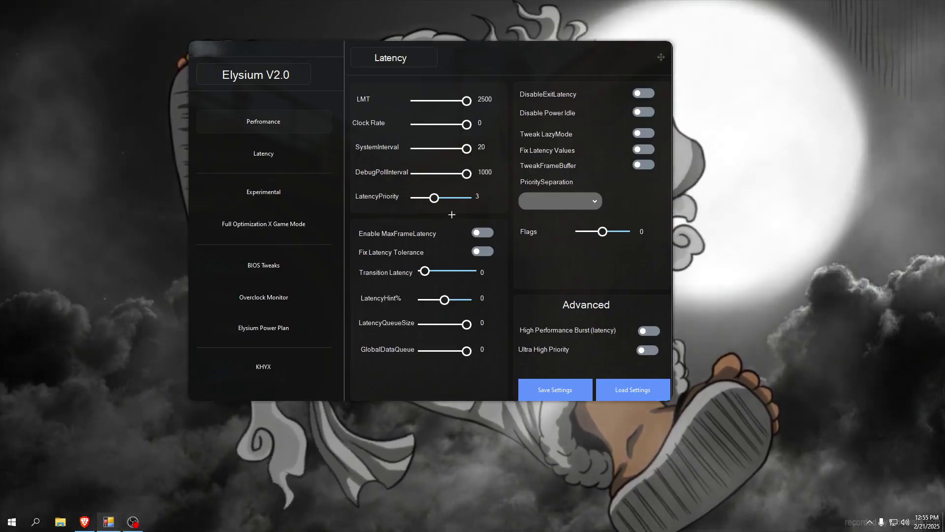
# Step: Enable MaxFrameLatency and Fix Latency Tolerance, Transition Latency 1, both queue sizes at 14
pyautogui.click(437, 228)
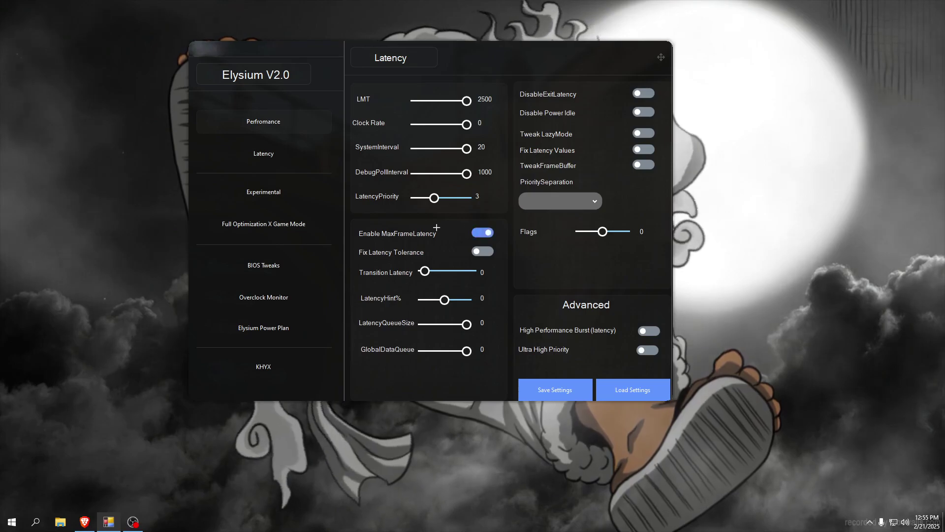
pyautogui.click(374, 248)
pyautogui.moveTo(419, 268)
pyautogui.mouseDown()
pyautogui.moveTo(428, 271)
pyautogui.moveTo(411, 270)
pyautogui.mouseUp()
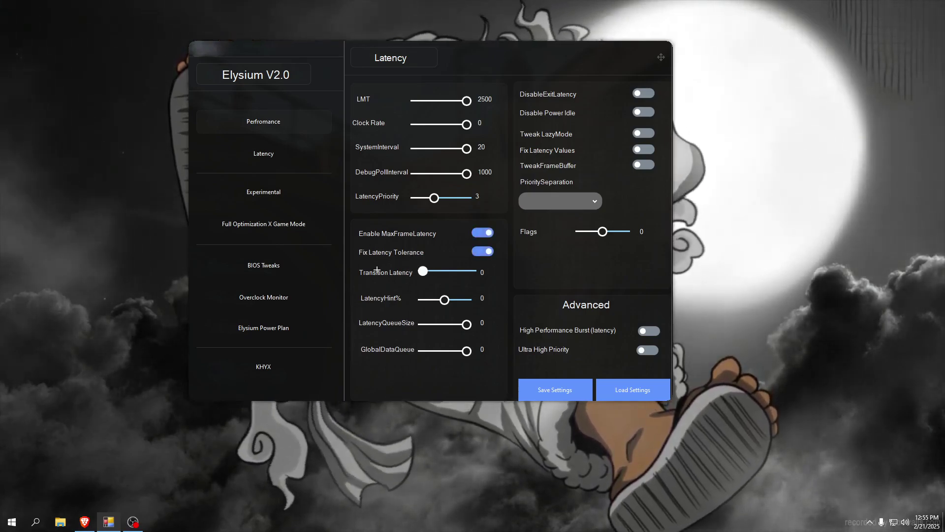
pyautogui.click(423, 270)
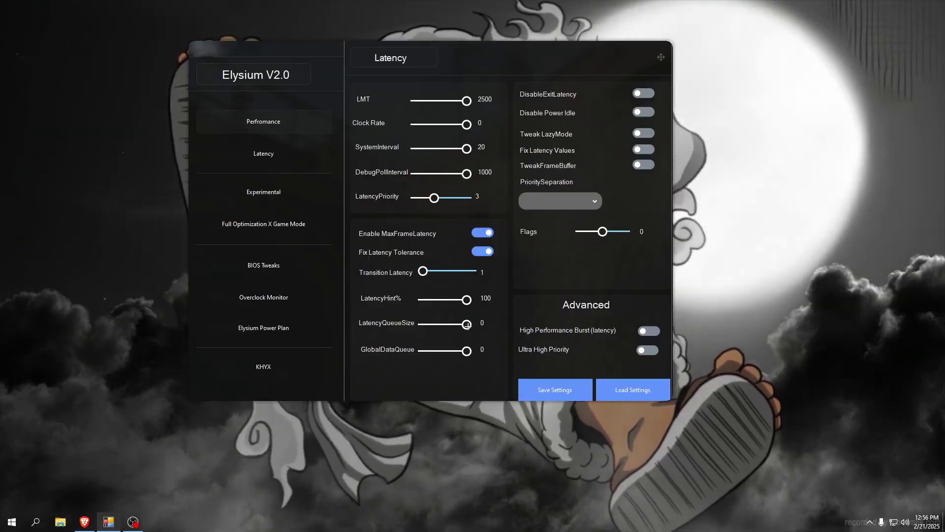
pyautogui.moveTo(466, 324); pyautogui.dragTo(438, 324)
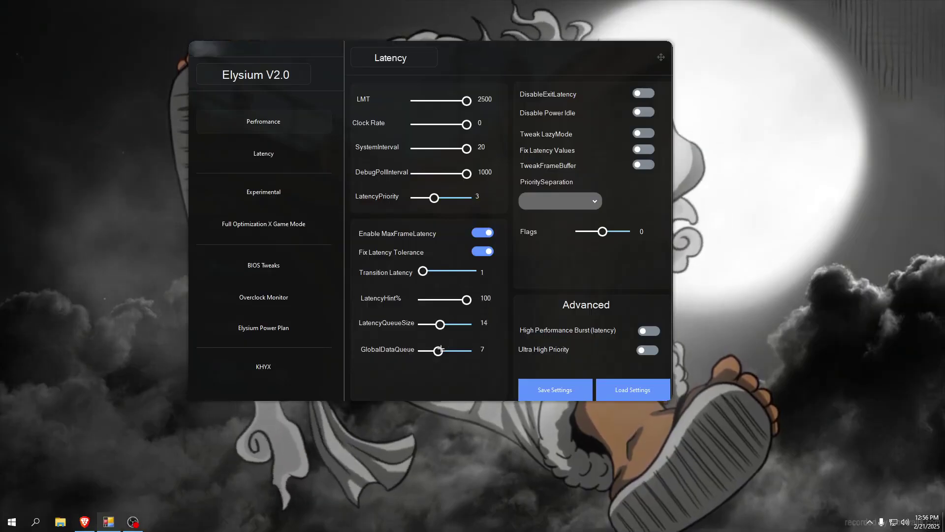
pyautogui.moveTo(439, 350); pyautogui.dragTo(447, 351)
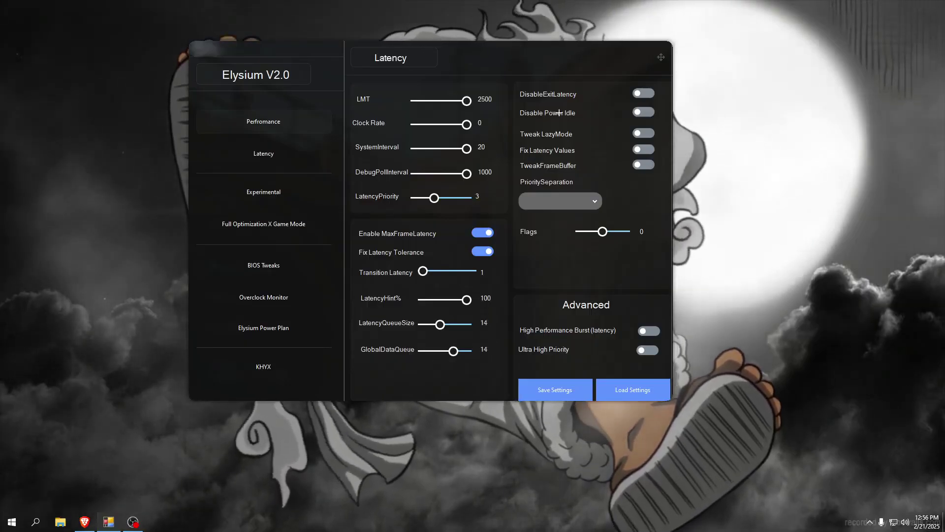
# Step: Turn on DisableExitLatency, Disable Power Idle, Tweak LazyMode and Fix Latency Values
pyautogui.click(643, 93)
pyautogui.click(644, 112)
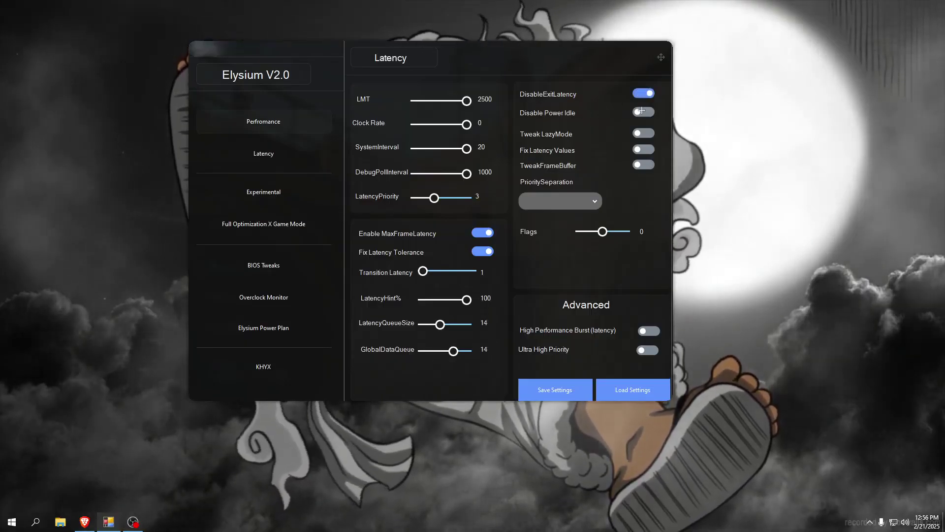
pyautogui.click(644, 133)
pyautogui.click(644, 149)
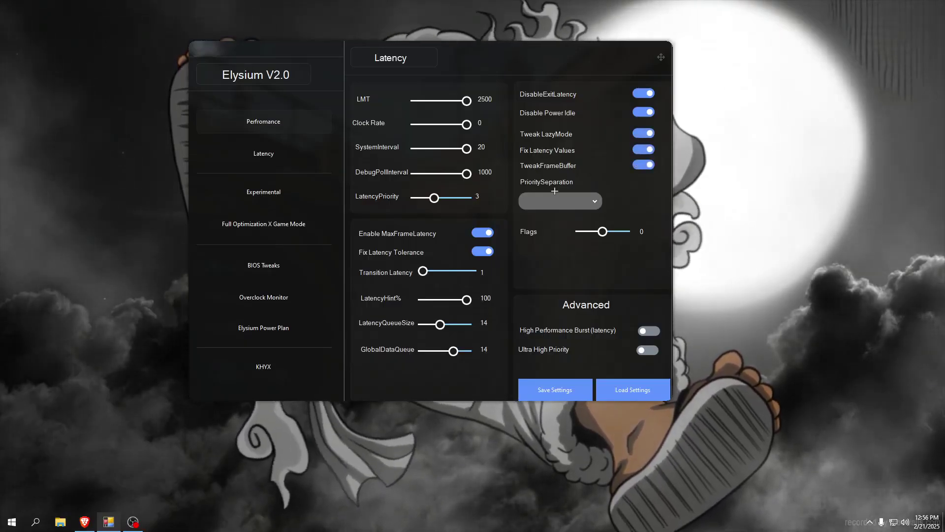
# Step: Set PrioritySeparation to Lowest Latency
pyautogui.click(554, 201)
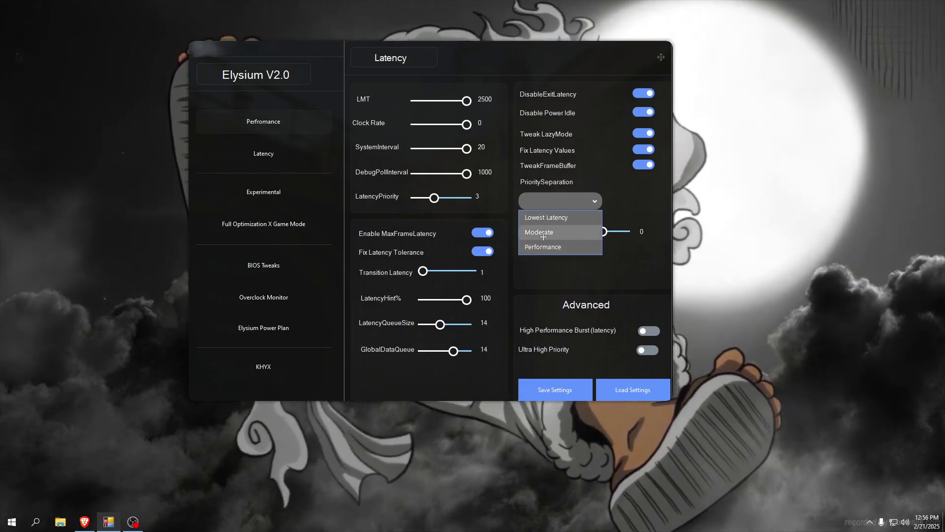
pyautogui.click(551, 217)
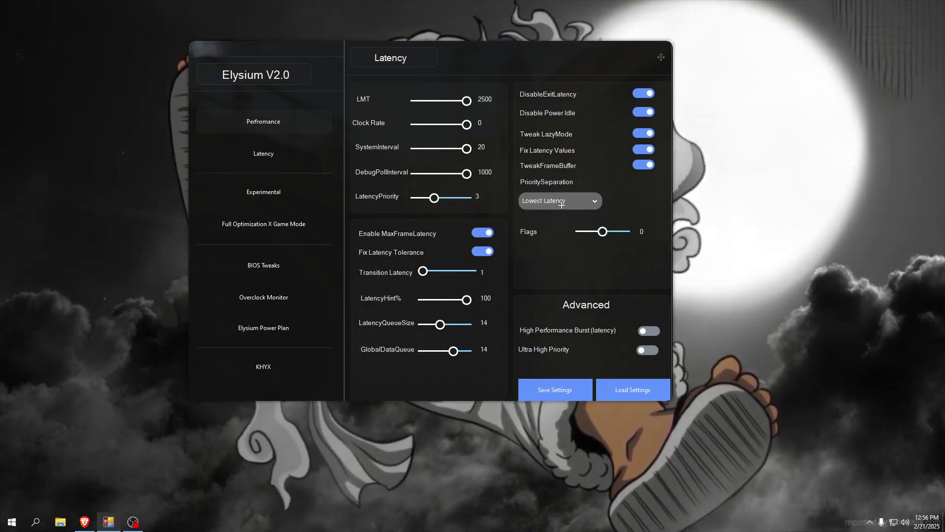
pyautogui.click(559, 201)
pyautogui.click(557, 194)
pyautogui.click(557, 194)
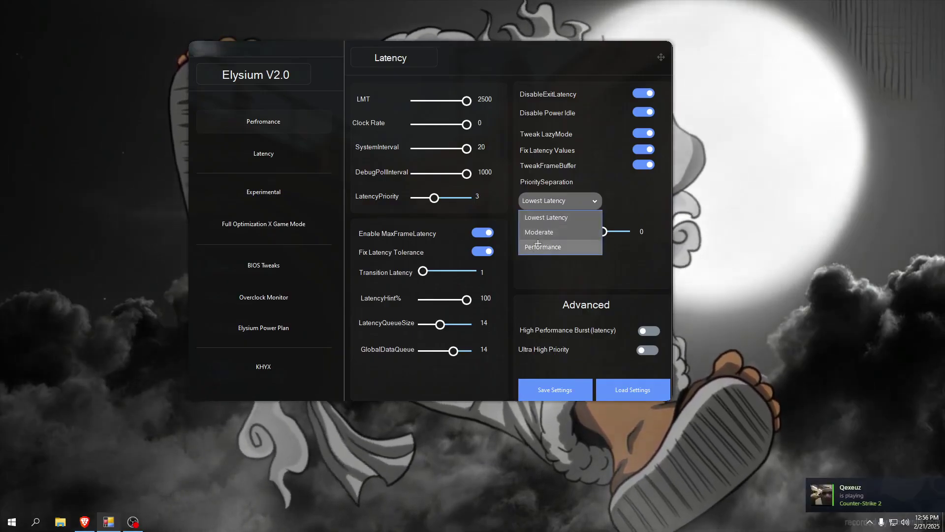
pyautogui.click(550, 218)
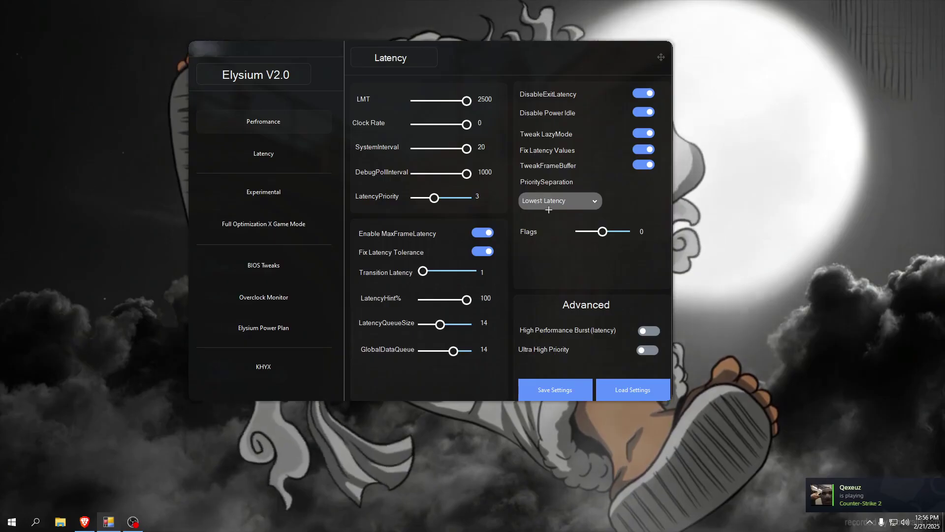
# Step: Adjust Flags, turn on Ultra High Priority, and switch to the Experimental page
pyautogui.moveTo(602, 232); pyautogui.dragTo(604, 232)
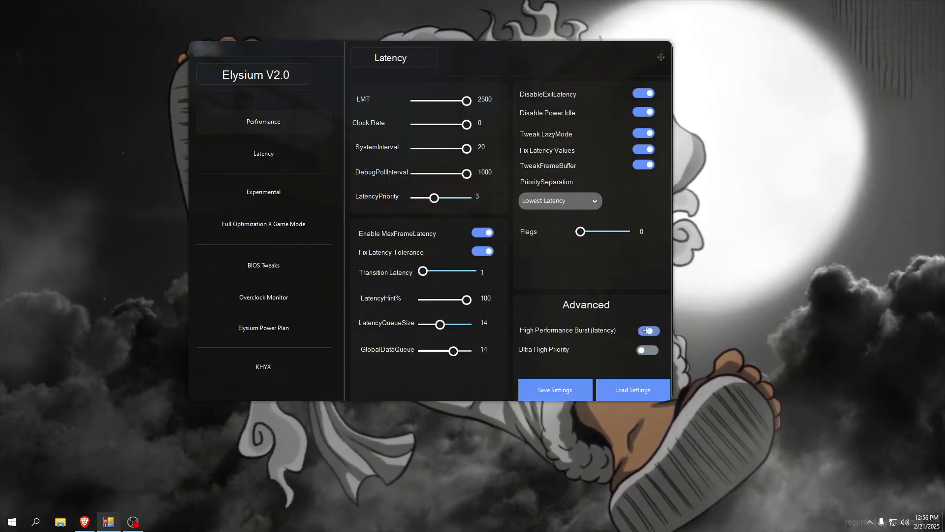
pyautogui.click(644, 346)
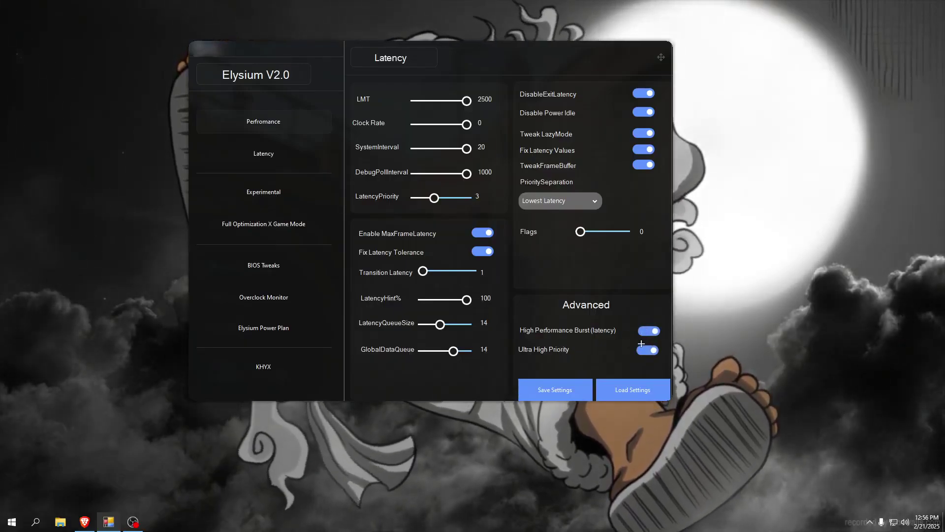
pyautogui.click(284, 191)
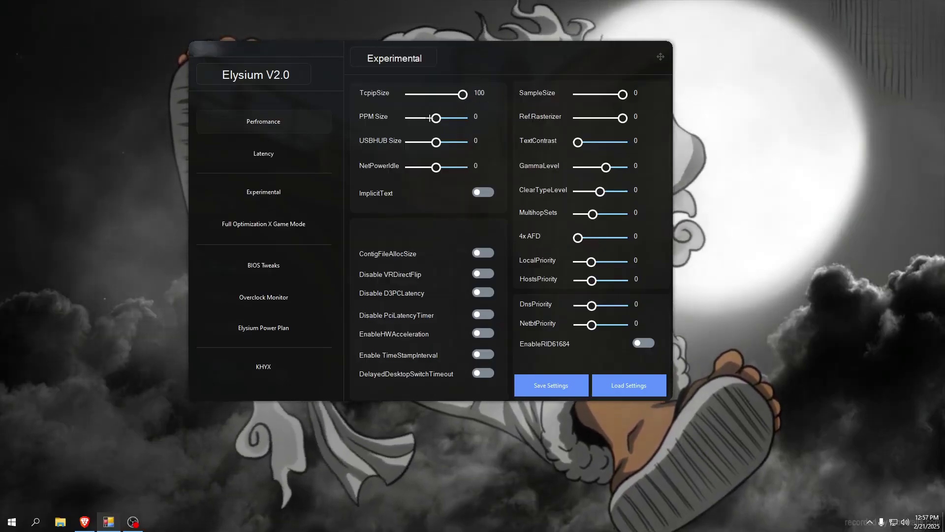
# Step: Raise PPM Size to 100 and turn on ImplicitText, ContigFileAllocSize, VRDirectFlip, D3PCLatency, PciLatencyTimer disables
pyautogui.moveTo(435, 118); pyautogui.dragTo(467, 166)
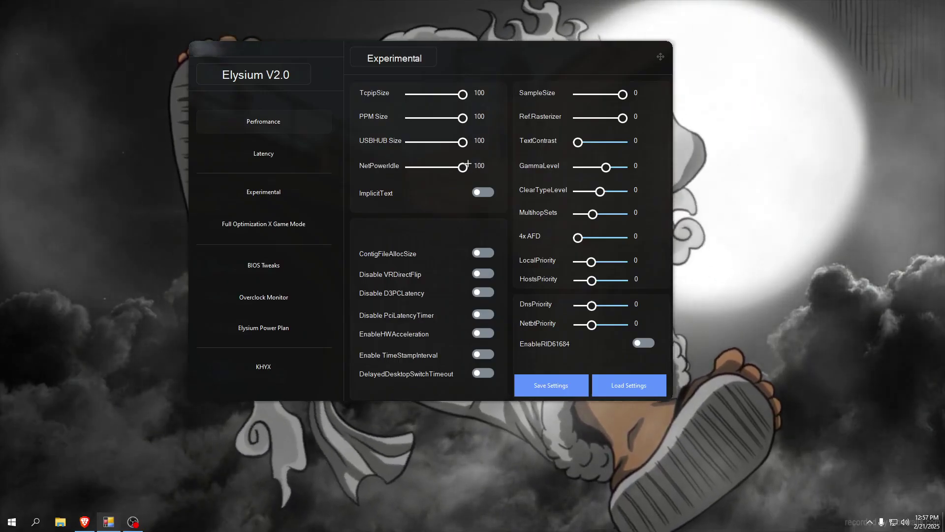
pyautogui.click(478, 188)
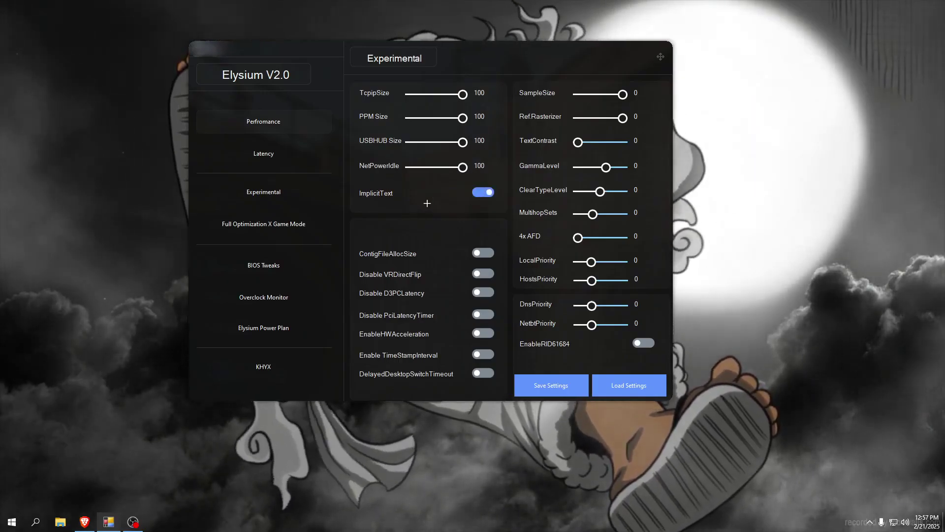
pyautogui.click(467, 253)
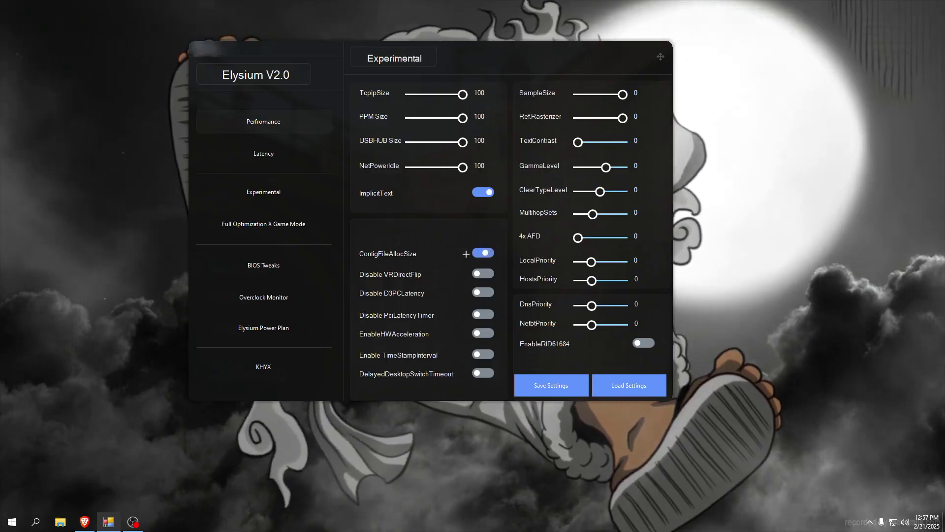
pyautogui.click(487, 271)
pyautogui.click(483, 292)
pyautogui.click(481, 314)
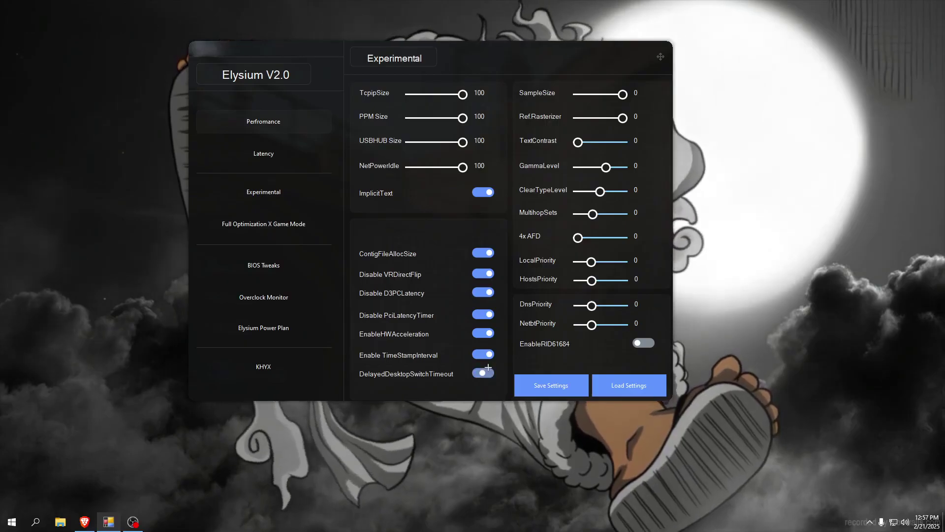
# Step: Set SampleSize to 0, Ref.Rasterizer to 3, MultihopSets to 15 and 4x AFD to 4000
pyautogui.click(616, 95)
pyautogui.click(616, 96)
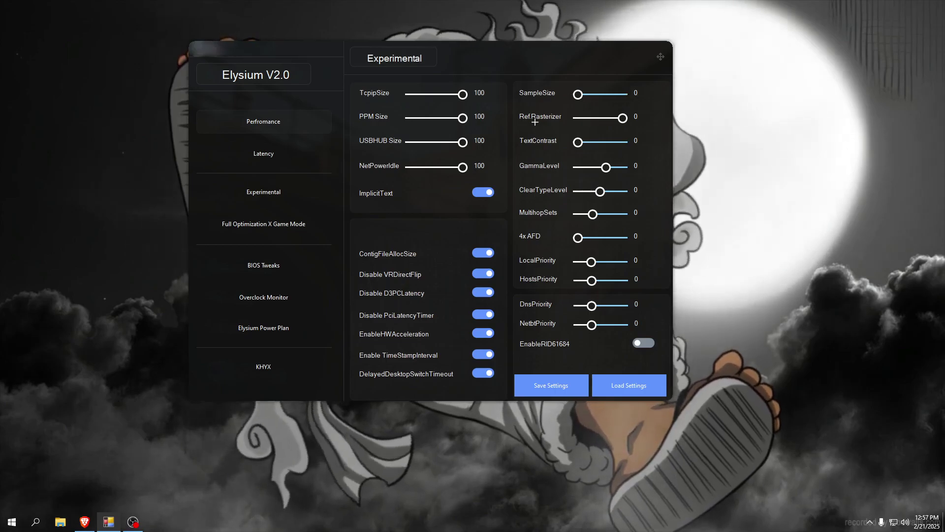
pyautogui.click(601, 119)
pyautogui.moveTo(598, 119); pyautogui.dragTo(592, 118)
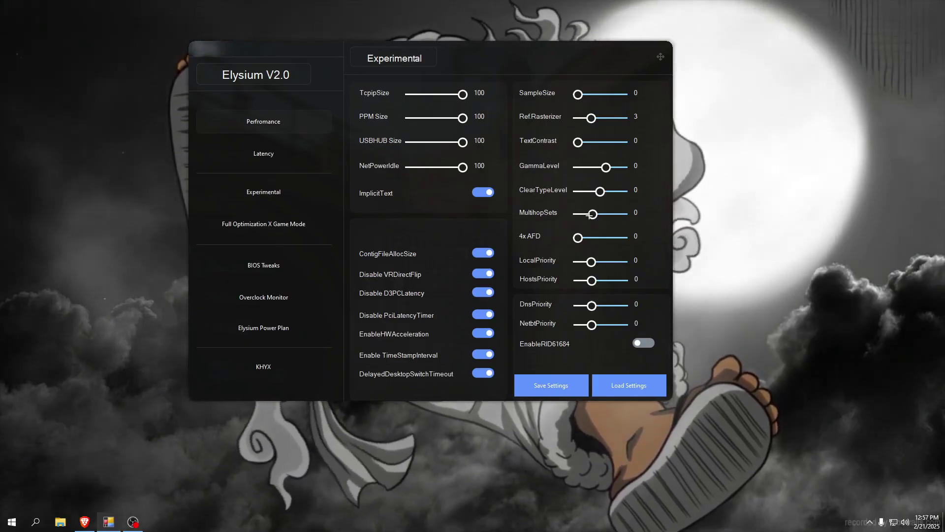
pyautogui.moveTo(592, 214); pyautogui.dragTo(633, 213)
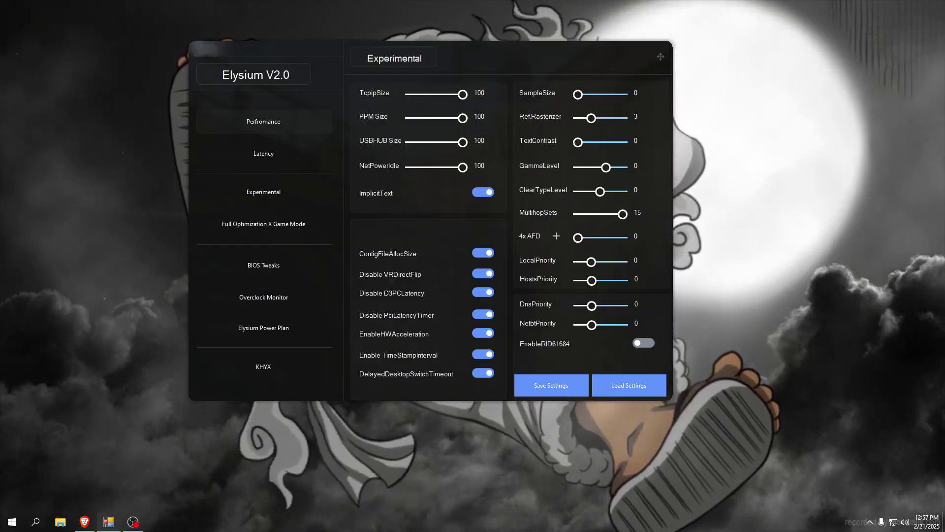
pyautogui.moveTo(578, 237); pyautogui.dragTo(640, 238)
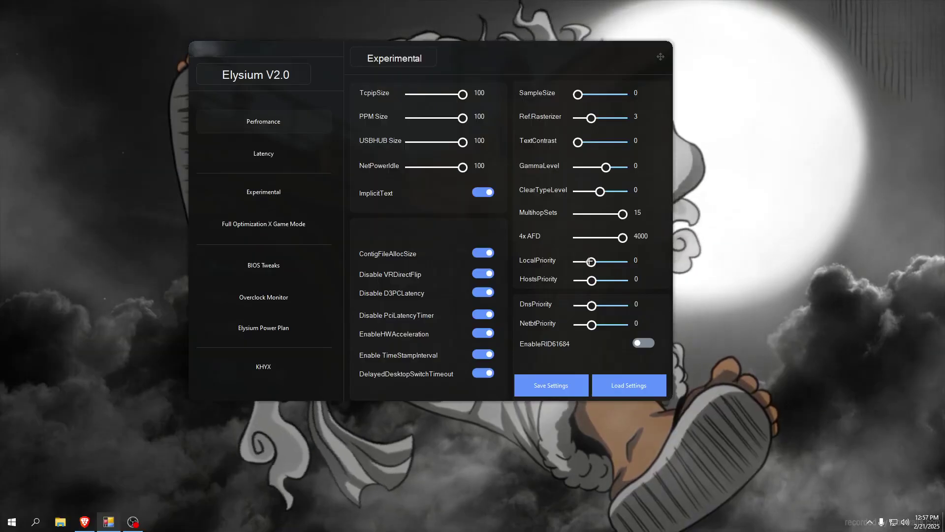
# Step: Set the priority sliders: LocalPriority 4, HostsPriority 5, DnsPriority 6, NetbtPriority 7
pyautogui.moveTo(591, 261); pyautogui.dragTo(595, 261)
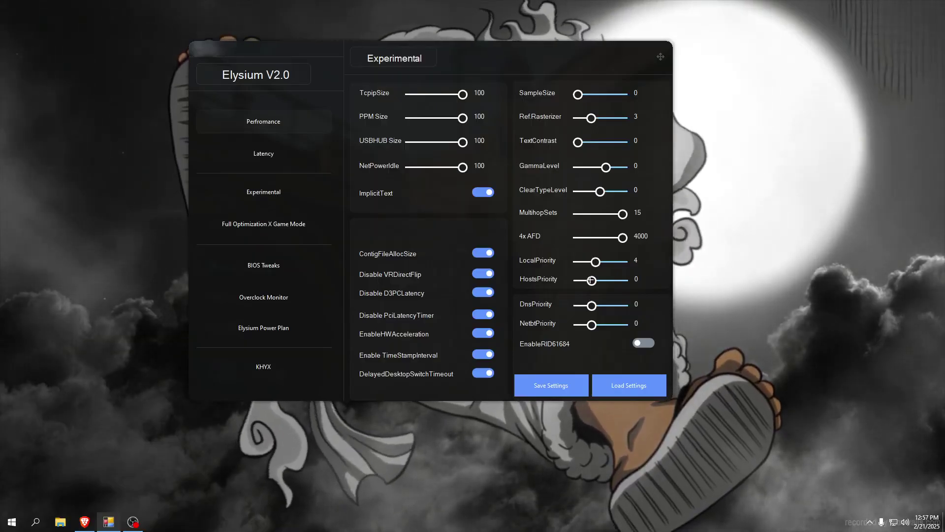
pyautogui.moveTo(597, 280); pyautogui.dragTo(609, 325)
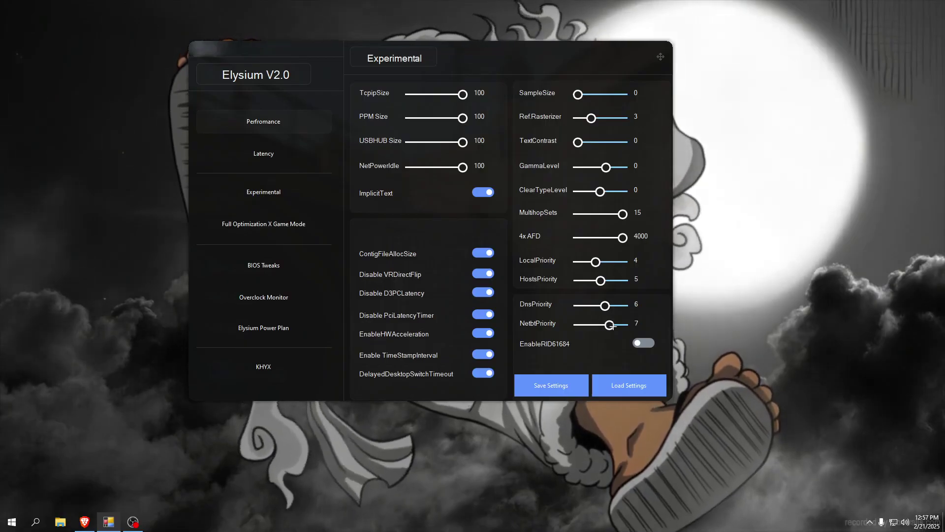
pyautogui.moveTo(601, 280); pyautogui.dragTo(596, 325)
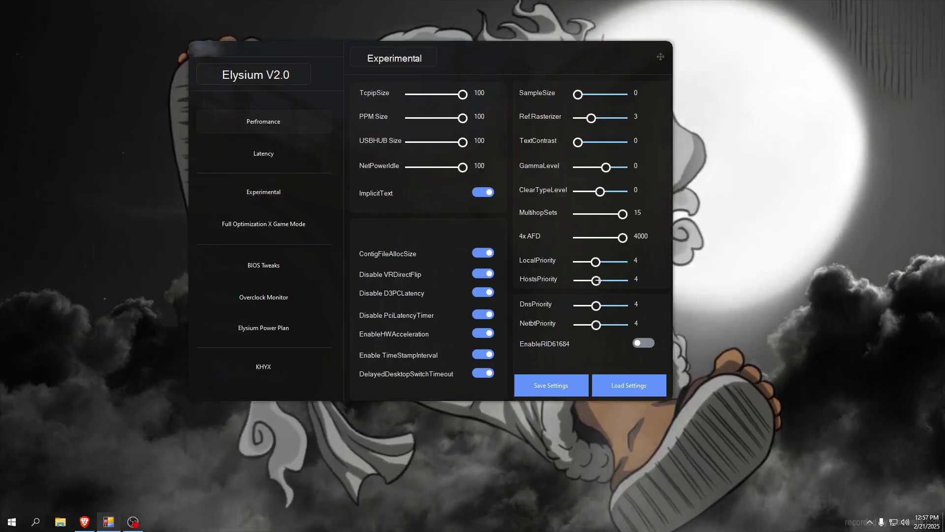
pyautogui.moveTo(596, 281); pyautogui.dragTo(609, 326)
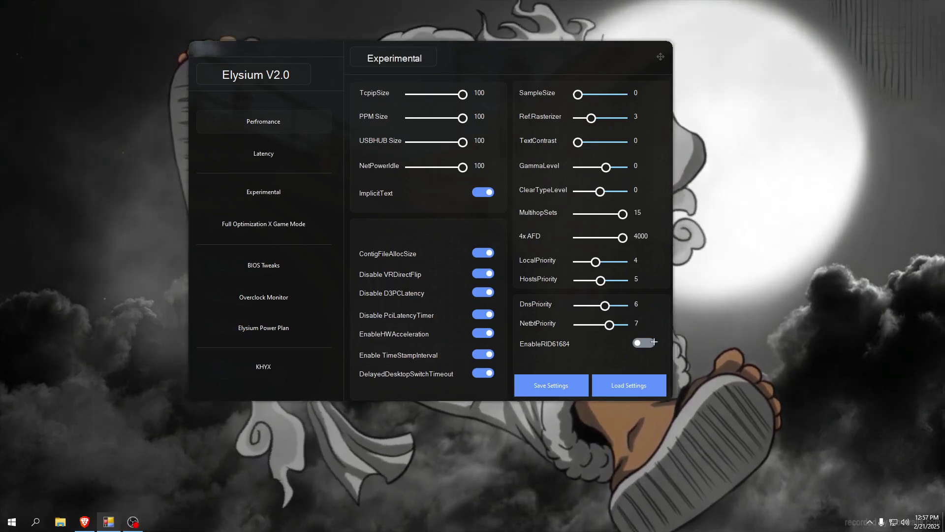
# Step: Turn on EnableRID61684 and go to the Full Optimization X Game Mode page
pyautogui.click(653, 342)
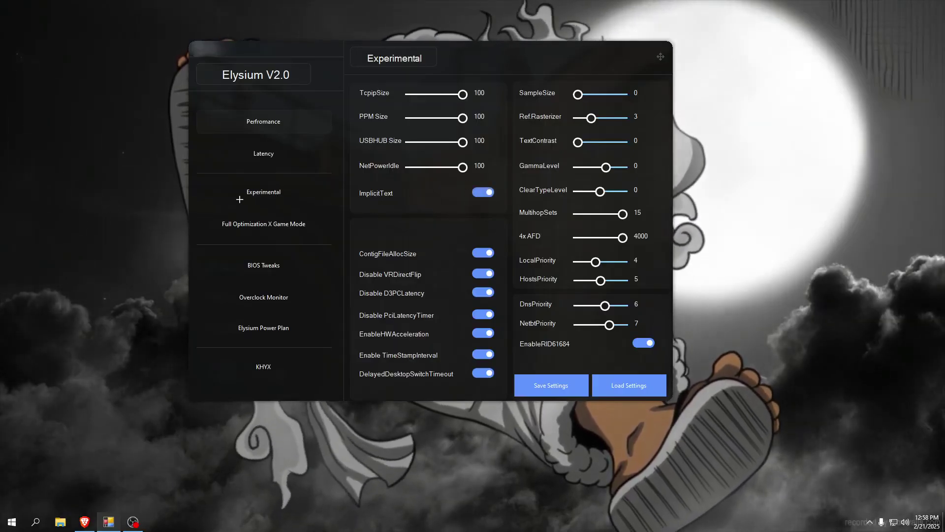
pyautogui.click(264, 227)
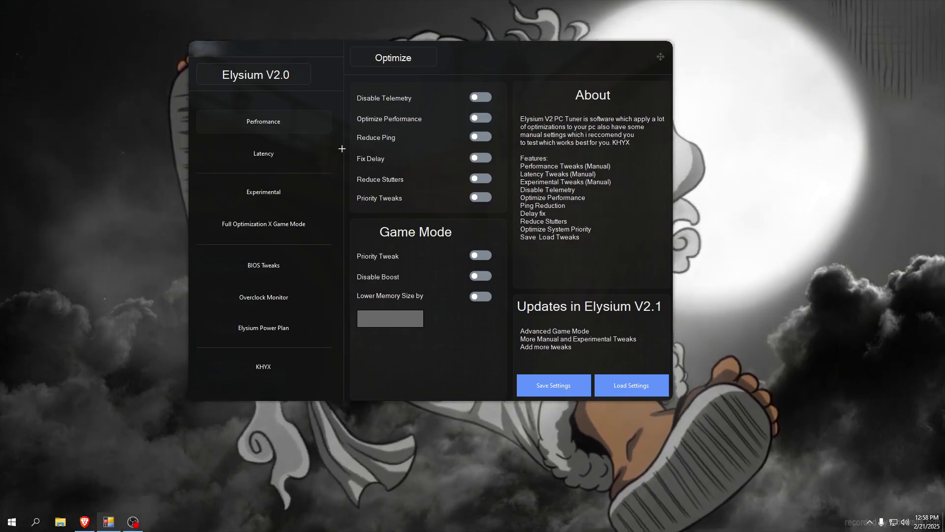
# Step: Turn on Disable Telemetry, Optimize Performance, Reduce Ping, Fix Delay and Priority Tweaks
pyautogui.click(481, 97)
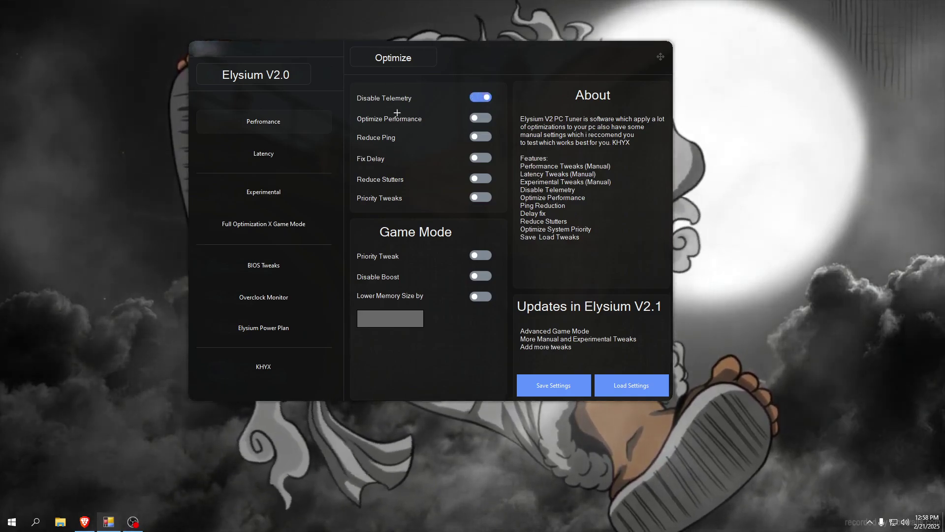
pyautogui.click(439, 121)
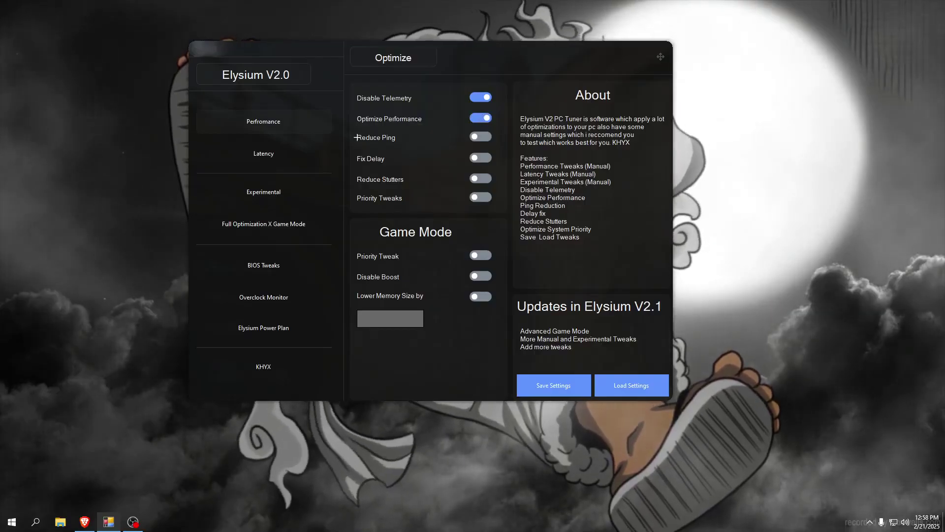
pyautogui.click(471, 135)
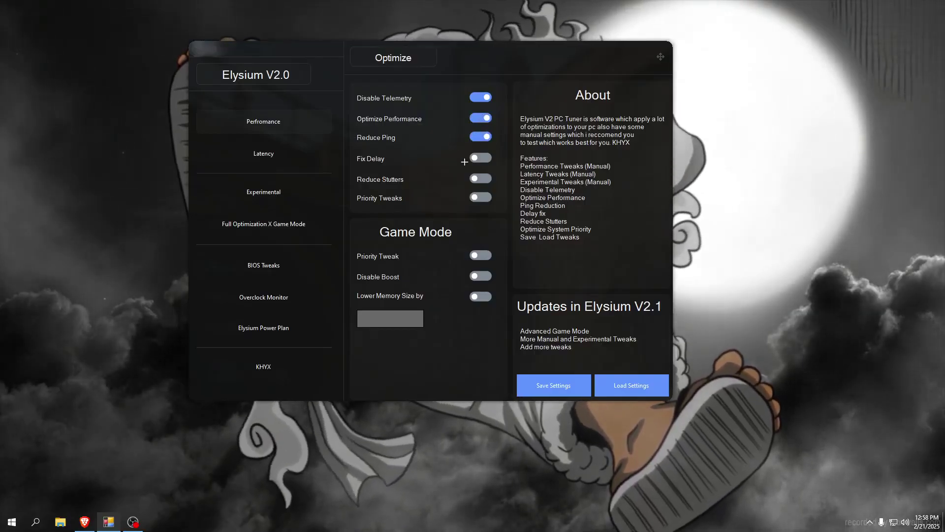
pyautogui.click(471, 157)
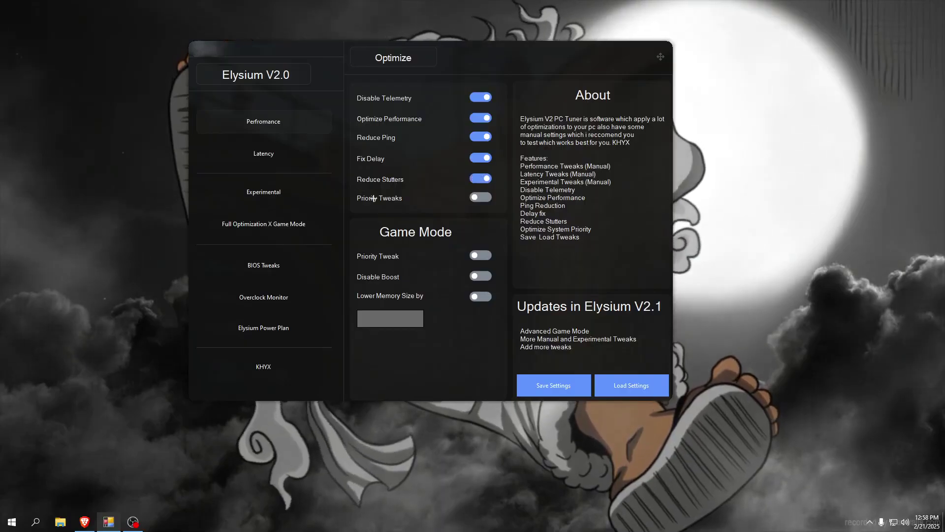
pyautogui.click(476, 198)
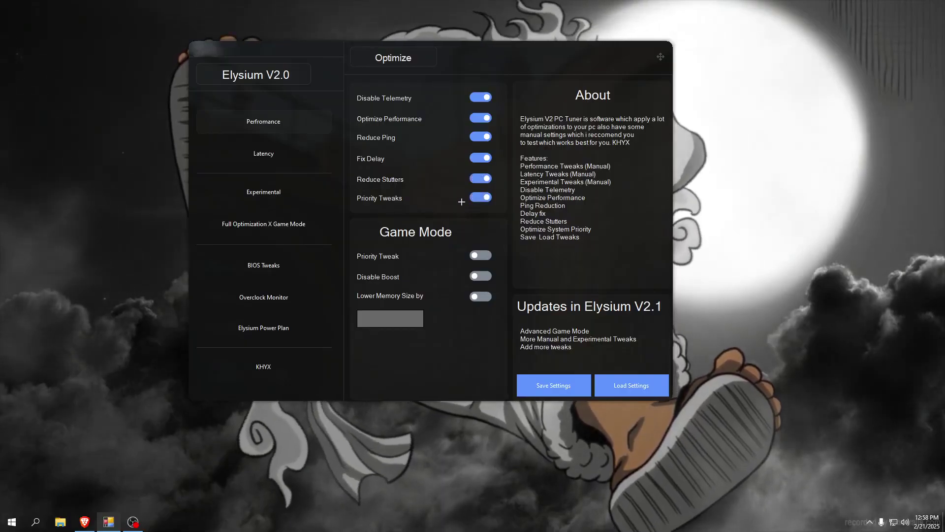